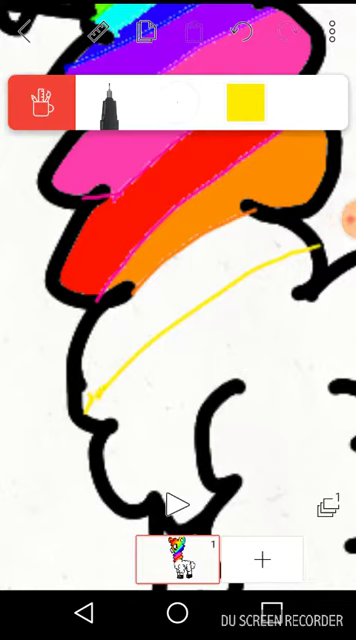
- Fill the neck stripe below the orange band yellow with the Fill bucket
{"action": "left_click", "coordinate": [42, 103]}
{"action": "left_click", "coordinate": [244, 101]}
{"action": "left_click", "coordinate": [109, 103]}
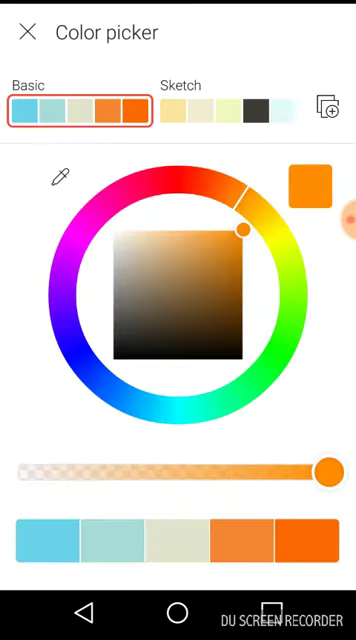
{"action": "left_click", "coordinate": [268, 225]}
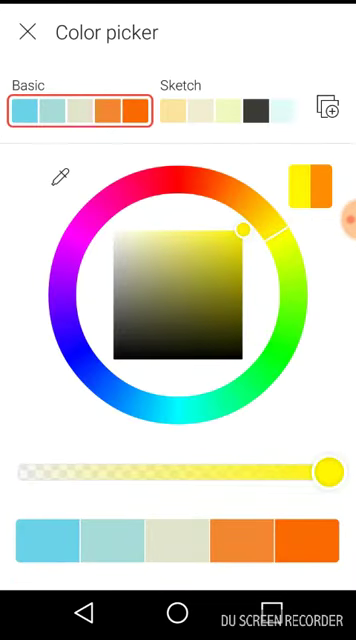
{"action": "left_click", "coordinate": [27, 32]}
{"action": "left_click", "coordinate": [130, 340]}
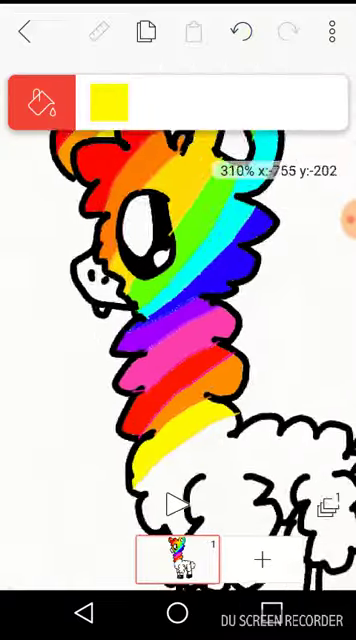
{"action": "scroll", "coordinate": [178, 300], "scroll_direction": "up", "scroll_amount": 5}
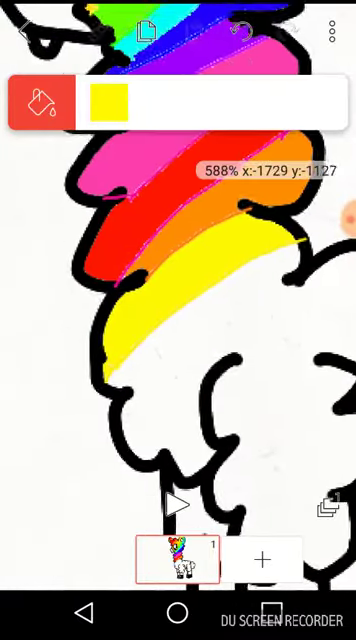
{"action": "scroll", "coordinate": [178, 300], "scroll_direction": "up", "scroll_amount": 3}
{"action": "left_click", "coordinate": [97, 32]}
- Set the brush colour to green and undo the misplaced green dividing line
{"action": "left_click", "coordinate": [41, 103]}
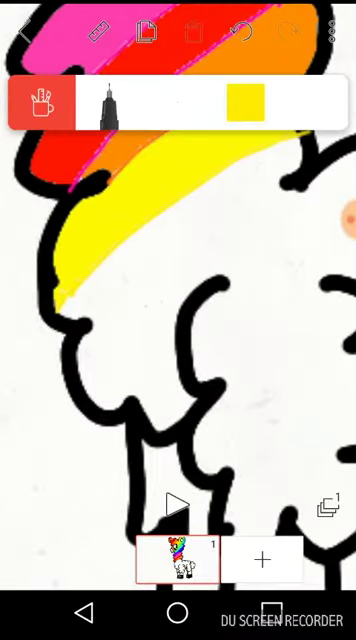
{"action": "left_click", "coordinate": [245, 103]}
{"action": "left_click", "coordinate": [290, 310]}
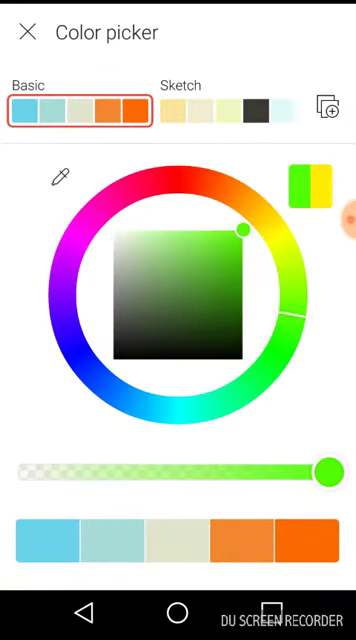
{"action": "left_click", "coordinate": [27, 32]}
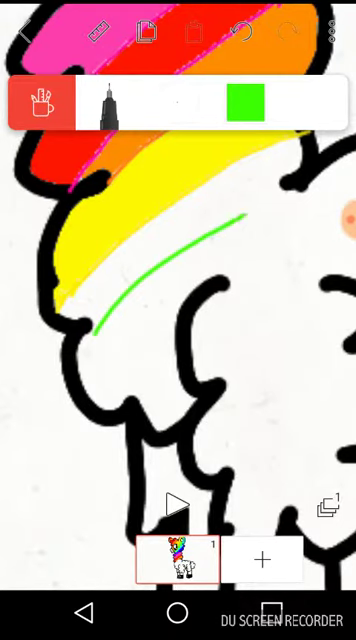
{"action": "left_click", "coordinate": [241, 32]}
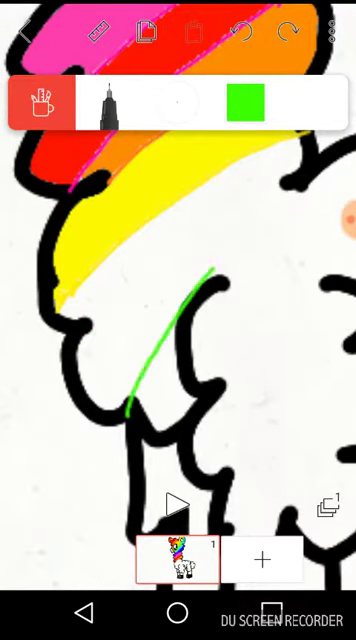
- Fill the stripe below the yellow band green with the Fill bucket
{"action": "left_click", "coordinate": [41, 103]}
{"action": "left_click", "coordinate": [243, 101]}
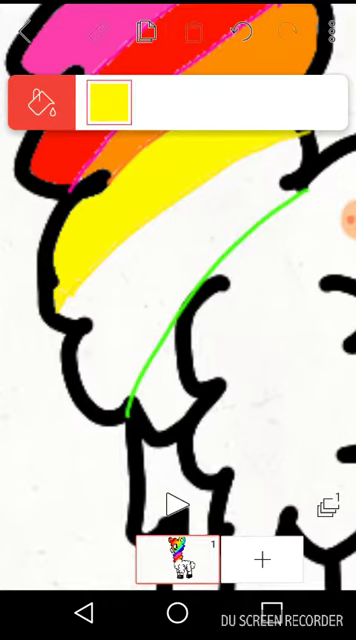
{"action": "left_click", "coordinate": [108, 103]}
{"action": "left_click", "coordinate": [243, 229]}
{"action": "left_click", "coordinate": [27, 32]}
{"action": "left_click", "coordinate": [150, 250]}
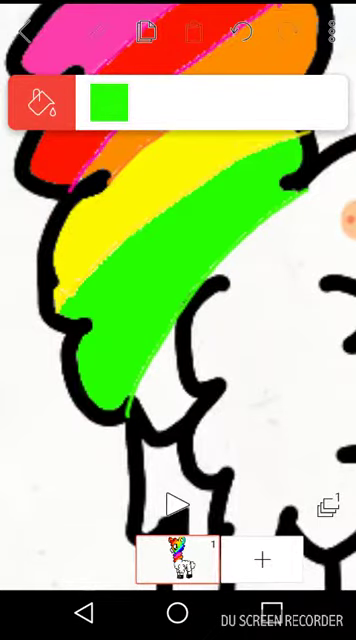
{"action": "scroll", "coordinate": [178, 300], "scroll_direction": "down", "scroll_amount": 5}
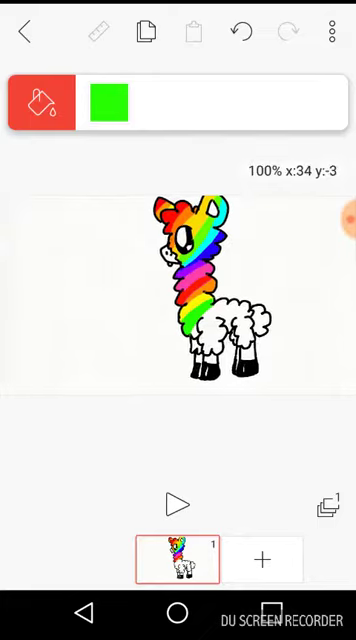
{"action": "scroll", "coordinate": [178, 300], "scroll_direction": "up", "scroll_amount": 2}
{"action": "scroll", "coordinate": [200, 330], "scroll_direction": "up", "scroll_amount": 3}
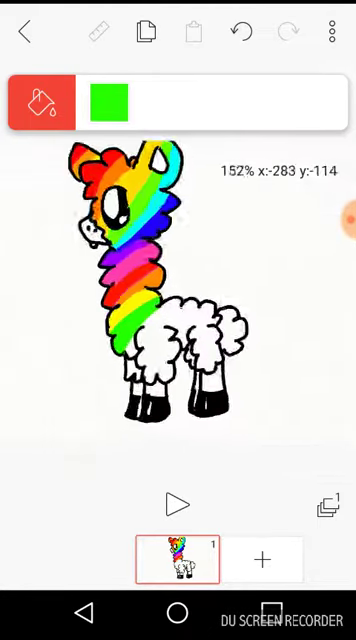
{"action": "scroll", "coordinate": [200, 330], "scroll_direction": "up", "scroll_amount": 3}
{"action": "scroll", "coordinate": [200, 330], "scroll_direction": "up", "scroll_amount": 3}
{"action": "scroll", "coordinate": [200, 330], "scroll_direction": "up", "scroll_amount": 2}
- Set the brush colour to cyan for the next dividing line
{"action": "left_click", "coordinate": [42, 101]}
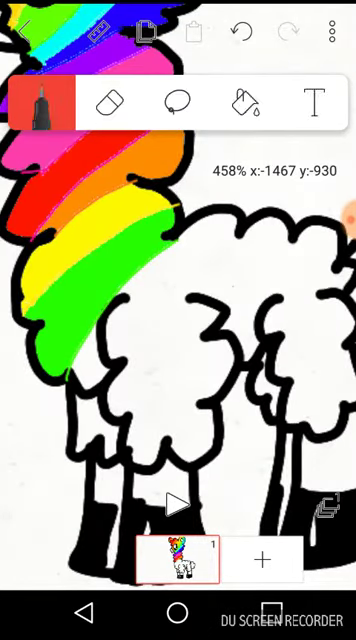
{"action": "left_click", "coordinate": [244, 100]}
{"action": "left_click", "coordinate": [243, 228]}
{"action": "left_click", "coordinate": [27, 32]}
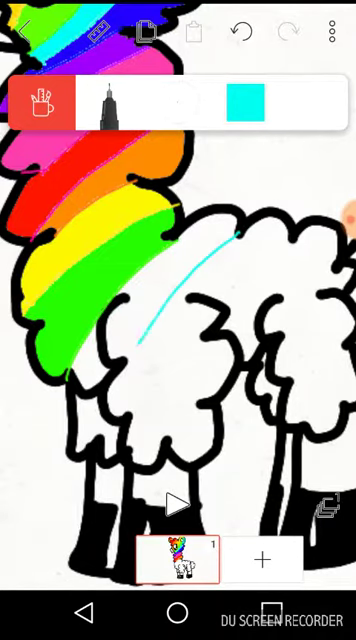
{"action": "scroll", "coordinate": [180, 300], "scroll_direction": "up", "scroll_amount": 2}
- Undo the wrong green fill and fill the stripe below the green band cyan
{"action": "left_click", "coordinate": [42, 101]}
{"action": "left_click", "coordinate": [244, 100]}
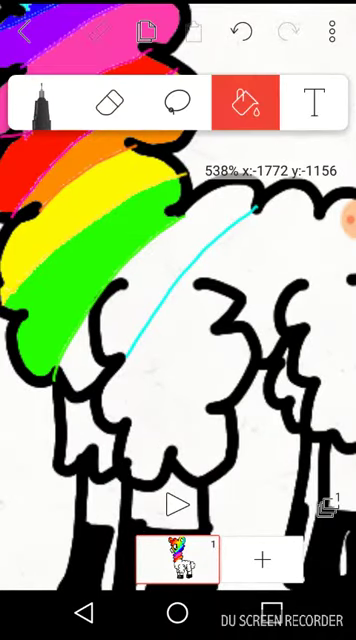
{"action": "left_click", "coordinate": [180, 280]}
{"action": "left_click", "coordinate": [241, 32]}
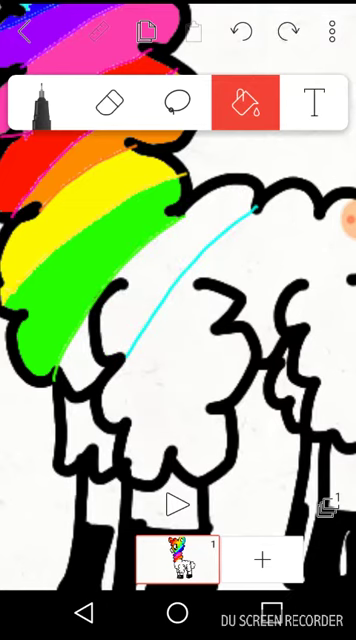
{"action": "left_click", "coordinate": [244, 100]}
{"action": "left_click", "coordinate": [109, 103]}
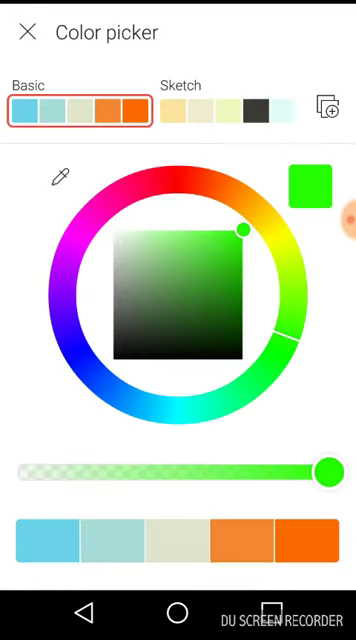
{"action": "left_click", "coordinate": [27, 32]}
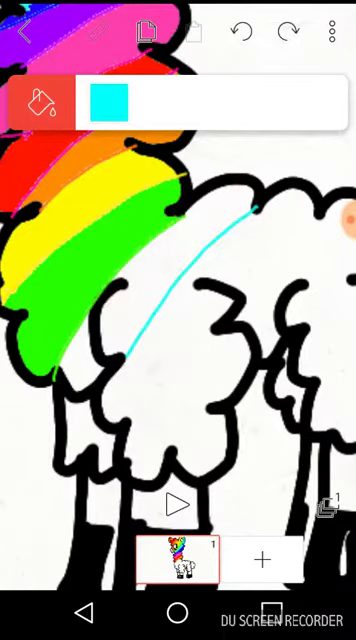
{"action": "left_click", "coordinate": [160, 300]}
{"action": "scroll", "coordinate": [178, 300], "scroll_direction": "down", "scroll_amount": 5}
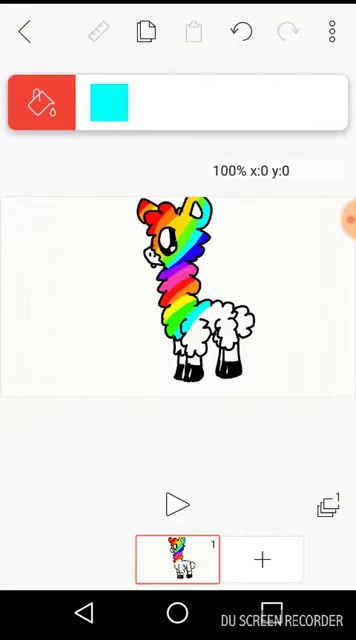
{"action": "scroll", "coordinate": [178, 300], "scroll_direction": "up", "scroll_amount": 4}
{"action": "scroll", "coordinate": [178, 250], "scroll_direction": "up", "scroll_amount": 6}
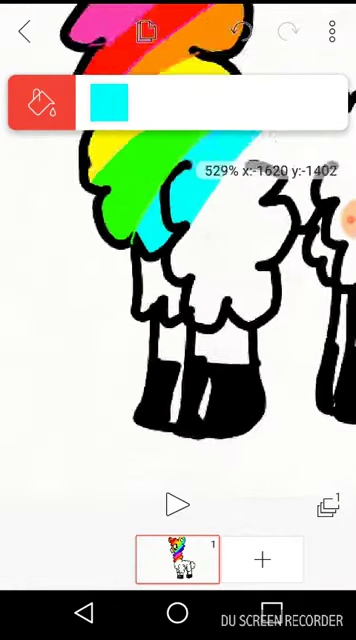
- Draw a cyan line on the lower fur, then undo the stray stroke
{"action": "left_click", "coordinate": [42, 102]}
{"action": "left_click_drag", "start_coordinate": [162, 340], "coordinate": [154, 380]}
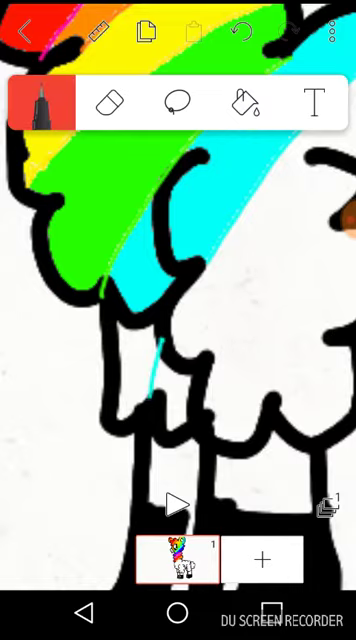
{"action": "left_click", "coordinate": [240, 32]}
{"action": "left_click", "coordinate": [245, 102]}
{"action": "scroll", "coordinate": [178, 300], "scroll_direction": "down", "scroll_amount": 6}
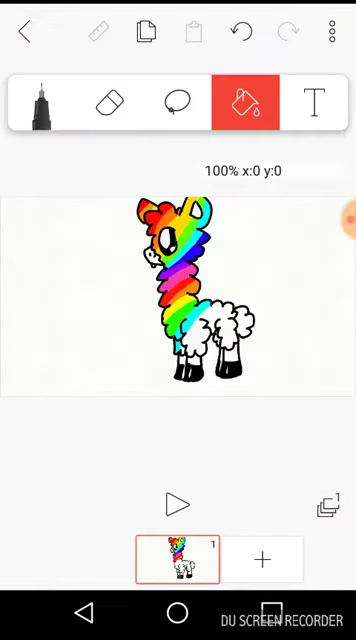
{"action": "scroll", "coordinate": [178, 300], "scroll_direction": "up", "scroll_amount": 1}
{"action": "scroll", "coordinate": [178, 280], "scroll_direction": "up", "scroll_amount": 3}
{"action": "scroll", "coordinate": [178, 280], "scroll_direction": "up", "scroll_amount": 3}
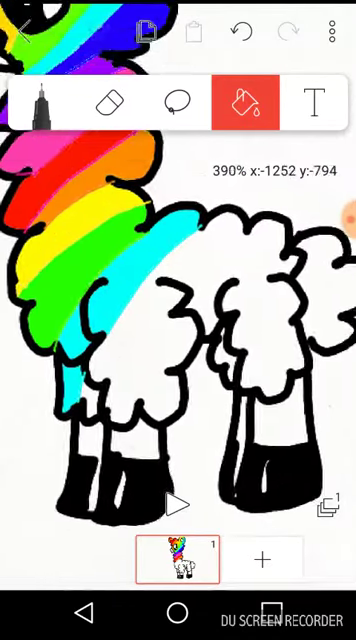
{"action": "scroll", "coordinate": [178, 280], "scroll_direction": "up", "scroll_amount": 1}
{"action": "scroll", "coordinate": [178, 280], "scroll_direction": "up", "scroll_amount": 1}
{"action": "left_click", "coordinate": [42, 102]}
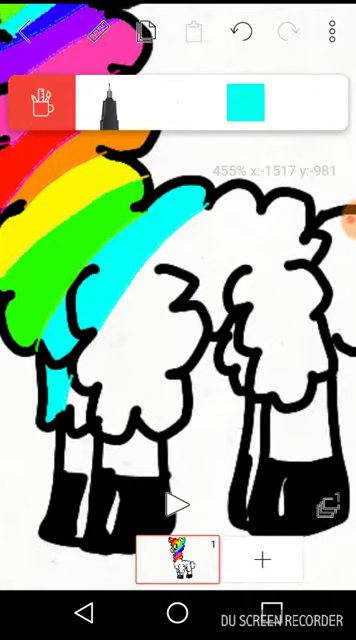
- Shift the line and fill colours to blue and fill the stripe below cyan
{"action": "left_click", "coordinate": [245, 102]}
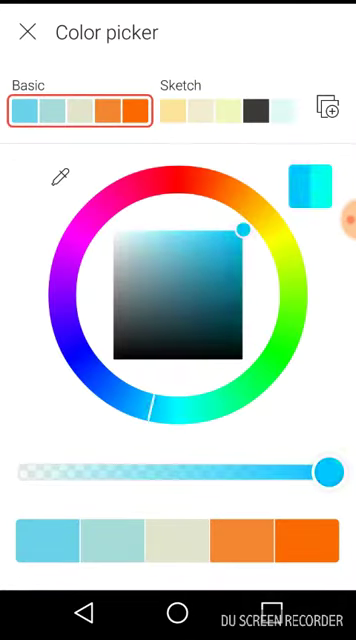
{"action": "left_click_drag", "start_coordinate": [160, 405], "coordinate": [75, 360]}
{"action": "left_click", "coordinate": [27, 32]}
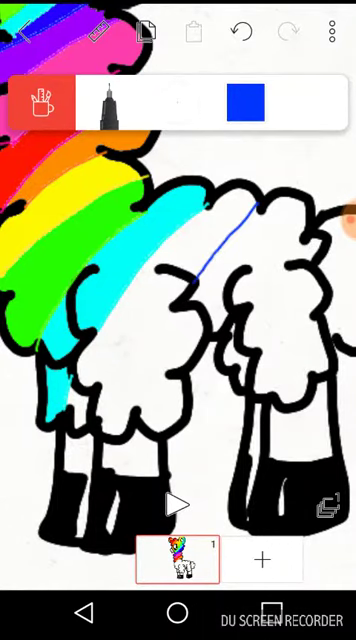
{"action": "scroll", "coordinate": [178, 280], "scroll_direction": "up", "scroll_amount": 1}
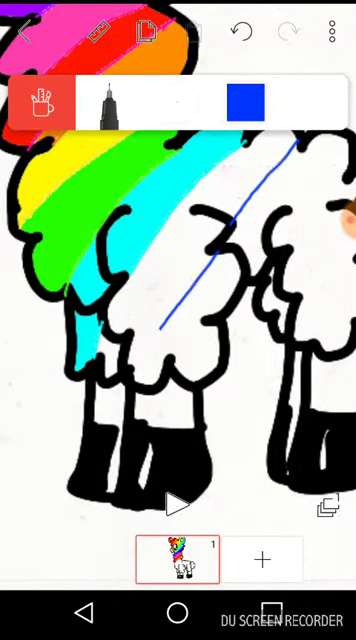
{"action": "left_click", "coordinate": [41, 102]}
{"action": "left_click", "coordinate": [245, 102]}
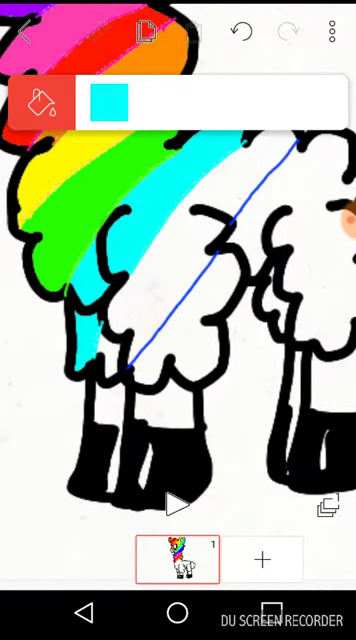
{"action": "left_click", "coordinate": [107, 102]}
{"action": "left_click_drag", "start_coordinate": [170, 405], "coordinate": [72, 355]}
{"action": "left_click", "coordinate": [27, 32]}
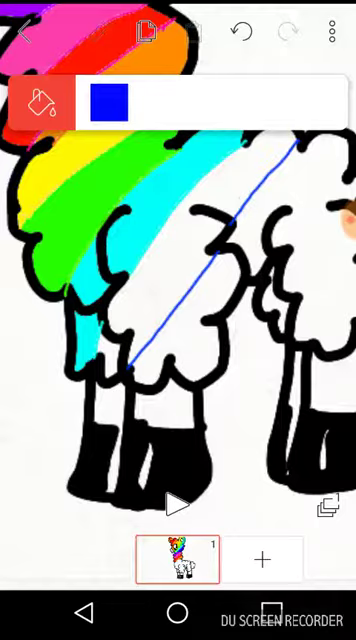
{"action": "left_click", "coordinate": [230, 260]}
{"action": "scroll", "coordinate": [178, 280], "scroll_direction": "down", "scroll_amount": 2}
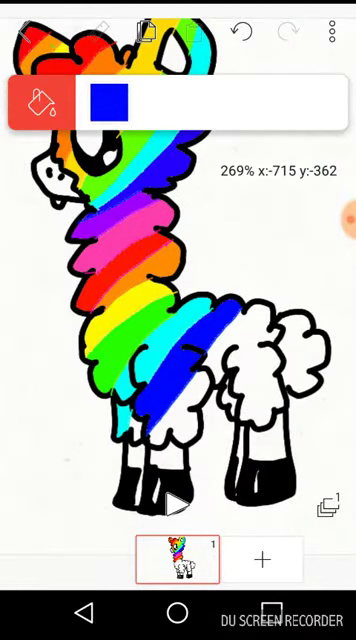
{"action": "scroll", "coordinate": [178, 280], "scroll_direction": "up", "scroll_amount": 2}
{"action": "scroll", "coordinate": [178, 280], "scroll_direction": "up", "scroll_amount": 1}
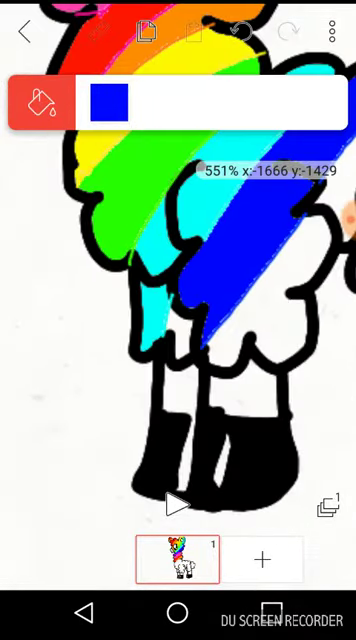
{"action": "scroll", "coordinate": [178, 280], "scroll_direction": "down", "scroll_amount": 3}
{"action": "scroll", "coordinate": [178, 280], "scroll_direction": "up", "scroll_amount": 2}
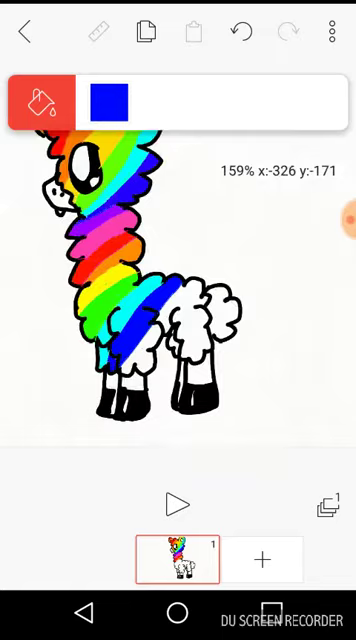
{"action": "scroll", "coordinate": [178, 280], "scroll_direction": "up", "scroll_amount": 2}
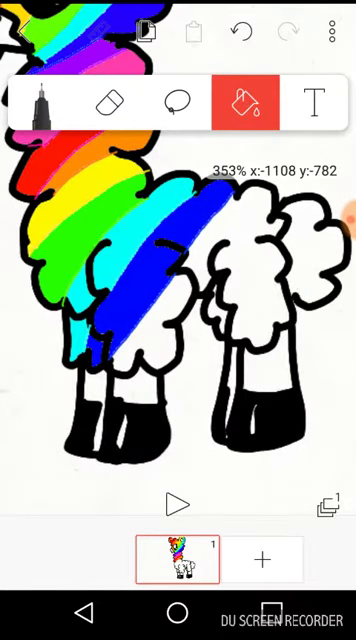
- Undo the accidental blue background fill and return to the brush
{"action": "left_click", "coordinate": [300, 350]}
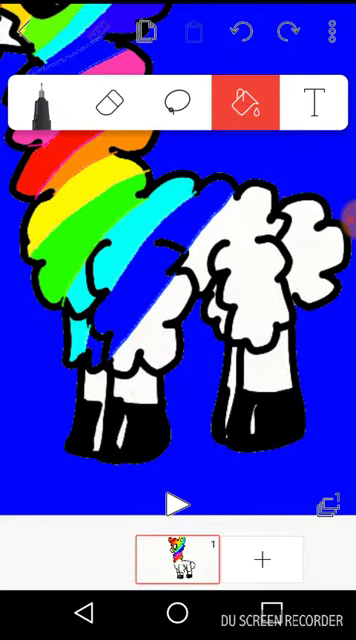
{"action": "left_click", "coordinate": [42, 103]}
{"action": "left_click", "coordinate": [241, 32]}
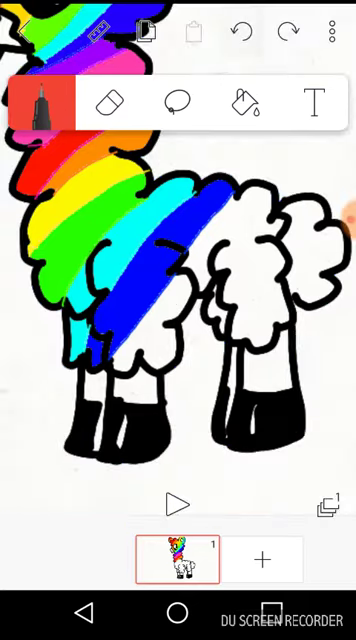
{"action": "left_click", "coordinate": [42, 103]}
- Draw a purple guide line across the white fur behind the blue stripe
{"action": "left_click", "coordinate": [245, 103]}
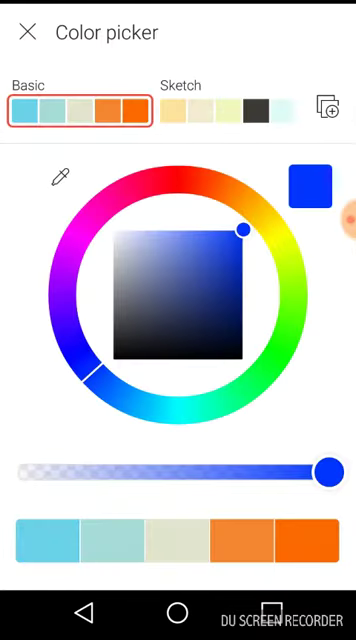
{"action": "left_click", "coordinate": [95, 205]}
{"action": "left_click", "coordinate": [27, 32]}
{"action": "scroll", "coordinate": [178, 300], "scroll_direction": "up", "scroll_amount": 3}
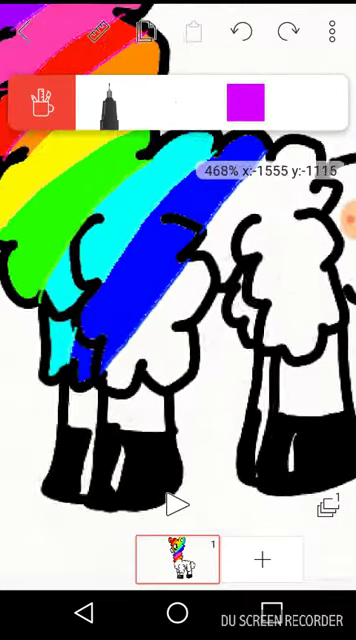
{"action": "scroll", "coordinate": [178, 300], "scroll_direction": "up", "scroll_amount": 2}
{"action": "left_click_drag", "start_coordinate": [178, 330], "coordinate": [230, 290]}
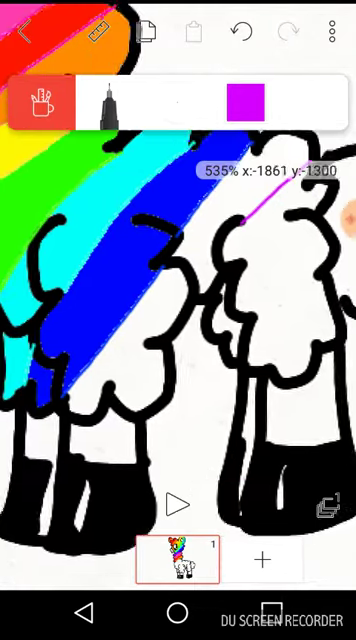
{"action": "scroll", "coordinate": [178, 300], "scroll_direction": "up", "scroll_amount": 2}
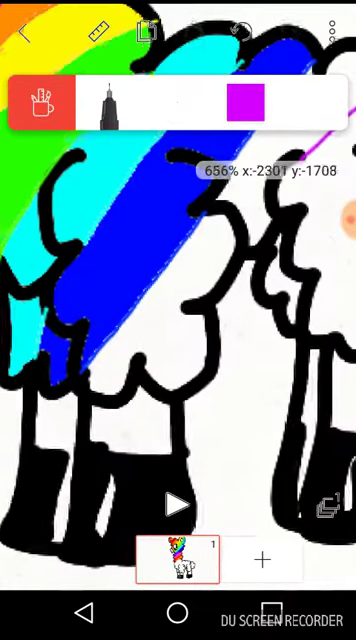
{"action": "scroll", "coordinate": [178, 300], "scroll_direction": "up", "scroll_amount": 1}
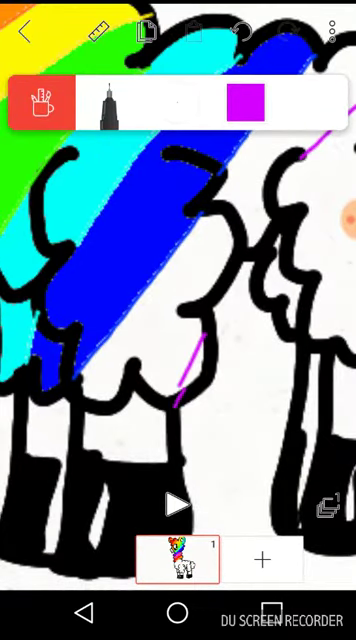
- Undo the mistaken blue fill and fill the new fur band purple
{"action": "left_click", "coordinate": [42, 102]}
{"action": "left_click", "coordinate": [245, 102]}
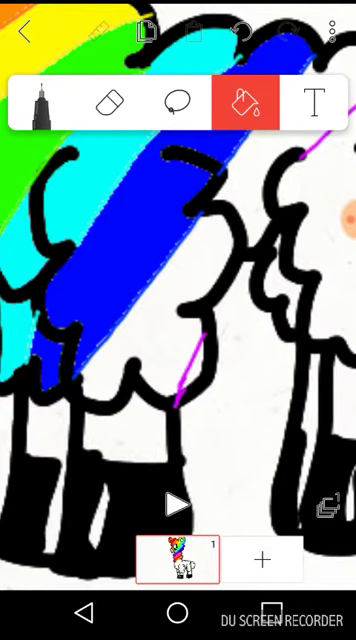
{"action": "left_click", "coordinate": [130, 330]}
{"action": "left_click", "coordinate": [240, 32]}
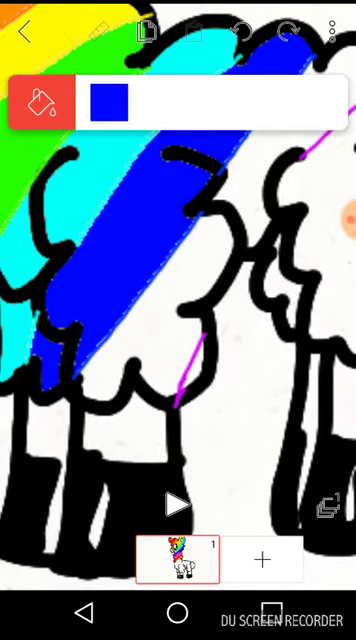
{"action": "left_click", "coordinate": [108, 102]}
{"action": "left_click", "coordinate": [70, 240]}
{"action": "left_click", "coordinate": [27, 32]}
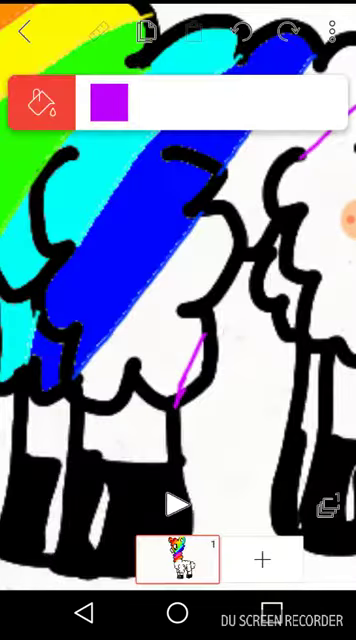
{"action": "left_click", "coordinate": [140, 280]}
{"action": "left_click_drag", "start_coordinate": [178, 300], "coordinate": [230, 360]}
{"action": "scroll", "coordinate": [178, 300], "scroll_direction": "down", "scroll_amount": 5}
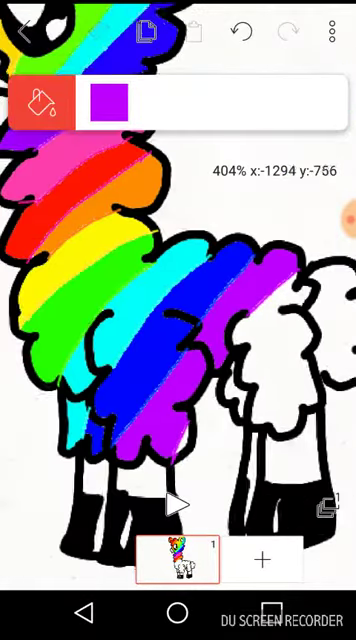
{"action": "scroll", "coordinate": [178, 300], "scroll_direction": "down", "scroll_amount": 2}
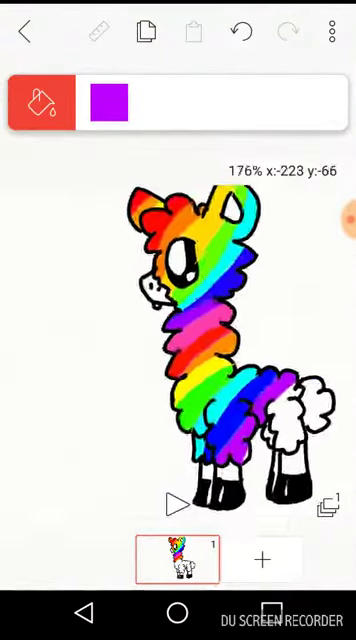
{"action": "scroll", "coordinate": [178, 300], "scroll_direction": "up", "scroll_amount": 4}
{"action": "scroll", "coordinate": [178, 300], "scroll_direction": "down", "scroll_amount": 3}
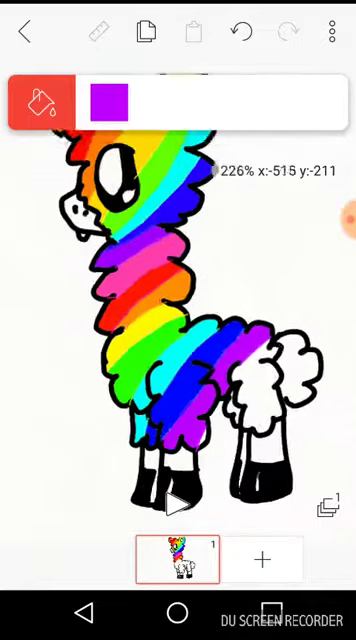
{"action": "scroll", "coordinate": [178, 300], "scroll_direction": "up", "scroll_amount": 6}
{"action": "scroll", "coordinate": [178, 300], "scroll_direction": "up", "scroll_amount": 2}
{"action": "left_click", "coordinate": [42, 102]}
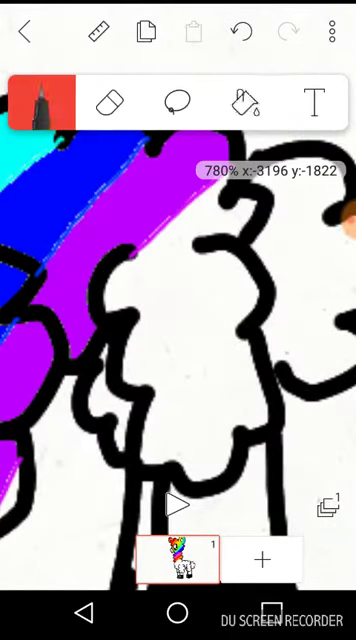
- Set pen and fill colours to magenta and colour the band behind purple
{"action": "left_click", "coordinate": [244, 100]}
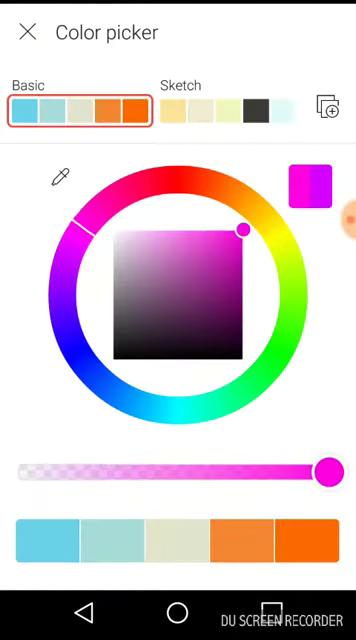
{"action": "left_click", "coordinate": [27, 32]}
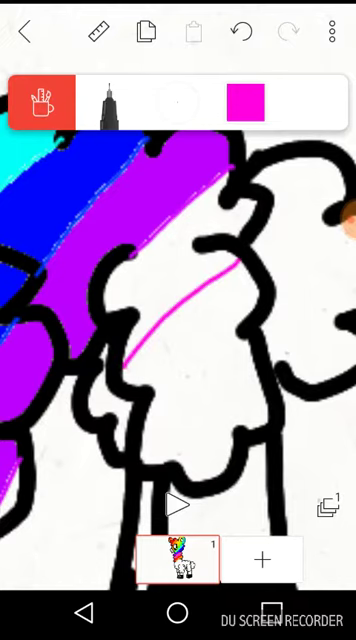
{"action": "left_click", "coordinate": [42, 102]}
{"action": "left_click", "coordinate": [244, 100]}
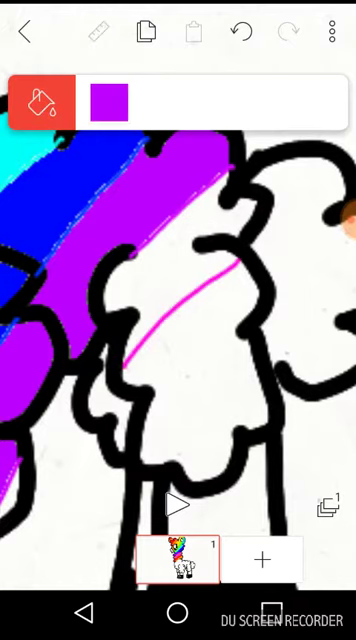
{"action": "left_click", "coordinate": [109, 100]}
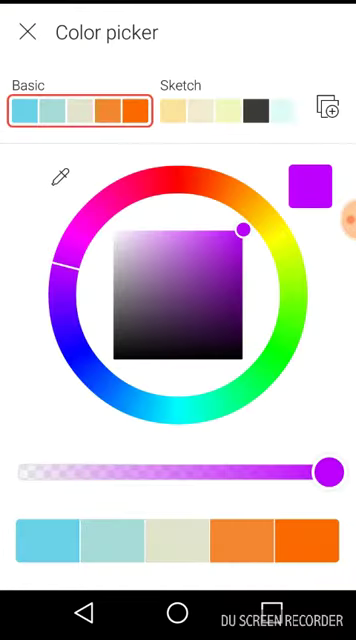
{"action": "left_click", "coordinate": [27, 32]}
{"action": "left_click_drag", "start_coordinate": [130, 340], "coordinate": [230, 250]}
{"action": "left_click_drag", "start_coordinate": [140, 330], "coordinate": [240, 230]}
{"action": "left_click_drag", "start_coordinate": [160, 370], "coordinate": [320, 280]}
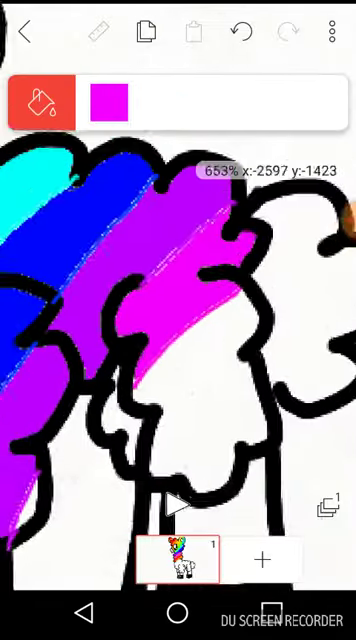
{"action": "scroll", "coordinate": [178, 330], "scroll_direction": "down", "scroll_amount": 5}
{"action": "scroll", "coordinate": [178, 330], "scroll_direction": "up", "scroll_amount": 4}
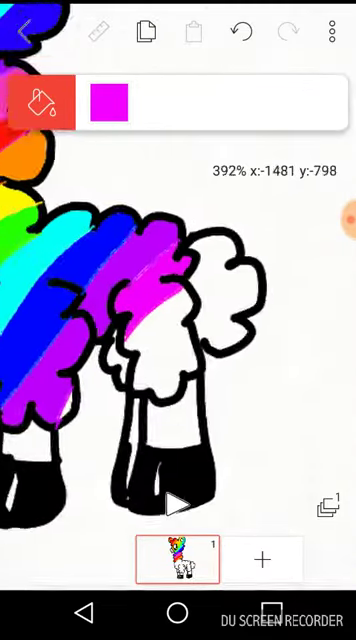
{"action": "scroll", "coordinate": [178, 330], "scroll_direction": "up", "scroll_amount": 3}
{"action": "scroll", "coordinate": [178, 330], "scroll_direction": "up", "scroll_amount": 2}
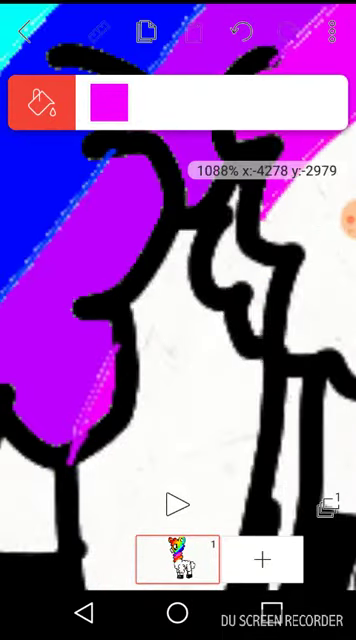
{"action": "scroll", "coordinate": [178, 330], "scroll_direction": "down", "scroll_amount": 2}
{"action": "scroll", "coordinate": [178, 330], "scroll_direction": "down", "scroll_amount": 5}
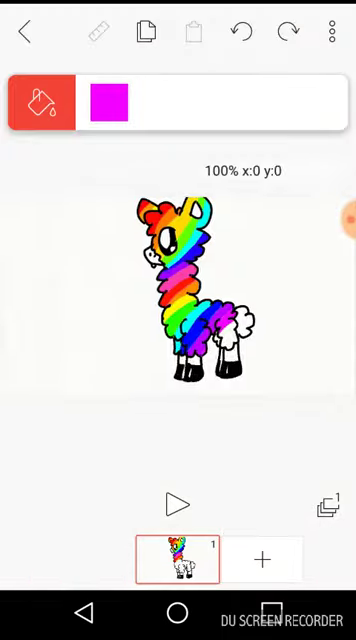
{"action": "scroll", "coordinate": [178, 330], "scroll_direction": "up", "scroll_amount": 2}
{"action": "scroll", "coordinate": [178, 330], "scroll_direction": "up", "scroll_amount": 2}
{"action": "scroll", "coordinate": [178, 330], "scroll_direction": "up", "scroll_amount": 2}
{"action": "scroll", "coordinate": [178, 330], "scroll_direction": "up", "scroll_amount": 2}
- Set the pen colour to red
{"action": "left_click", "coordinate": [40, 102]}
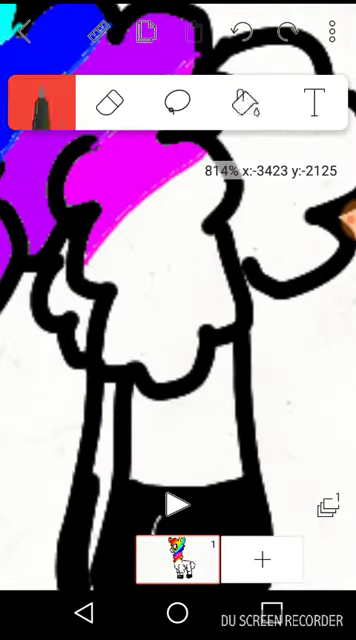
{"action": "left_click", "coordinate": [245, 102]}
{"action": "left_click", "coordinate": [135, 110]}
{"action": "left_click", "coordinate": [27, 32]}
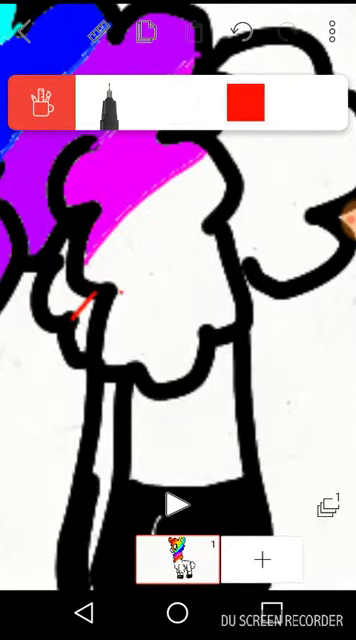
- Fill the fur band over the rear leg with red using the bucket
{"action": "left_click", "coordinate": [40, 102]}
{"action": "left_click", "coordinate": [245, 102]}
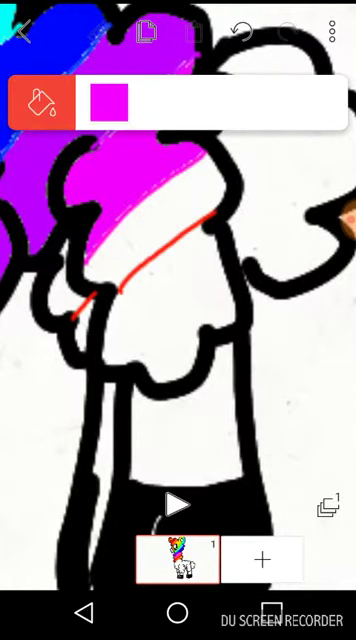
{"action": "left_click", "coordinate": [107, 102]}
{"action": "left_click", "coordinate": [178, 178]}
{"action": "left_click", "coordinate": [27, 32]}
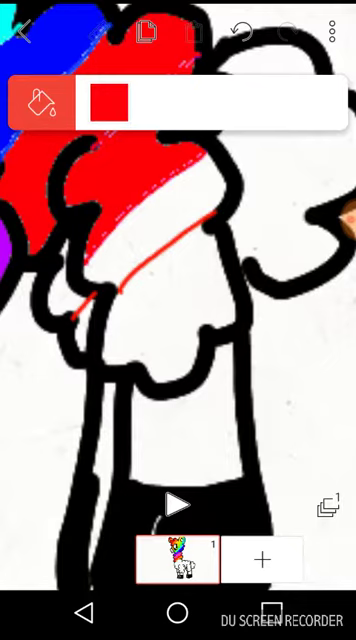
{"action": "left_click", "coordinate": [150, 235]}
{"action": "scroll", "coordinate": [150, 300], "scroll_direction": "up", "scroll_amount": 5}
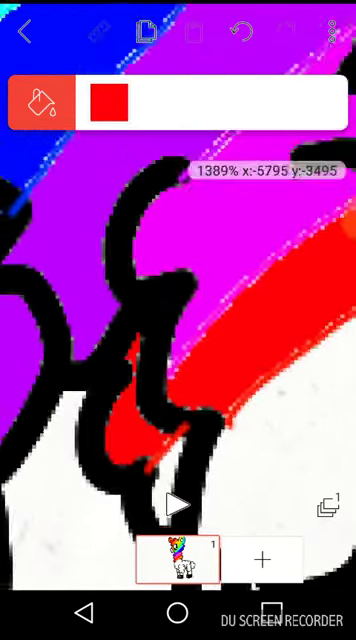
{"action": "scroll", "coordinate": [150, 300], "scroll_direction": "down", "scroll_amount": 8}
{"action": "scroll", "coordinate": [230, 320], "scroll_direction": "up", "scroll_amount": 8}
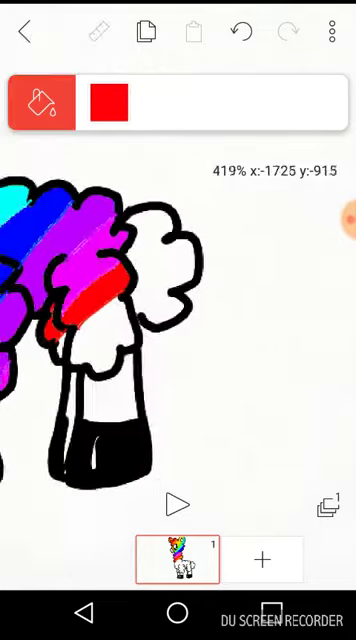
{"action": "scroll", "coordinate": [180, 300], "scroll_direction": "up", "scroll_amount": 3}
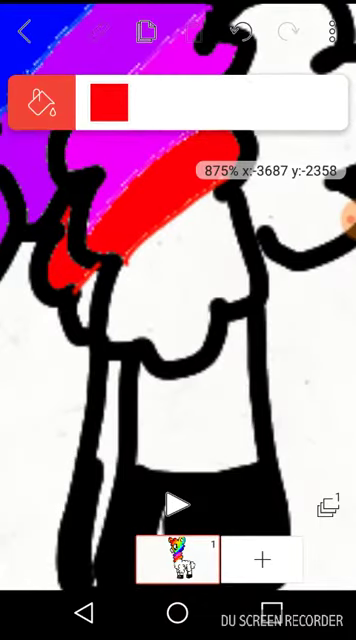
{"action": "left_click", "coordinate": [42, 102]}
- Choose orange and fill the area bounded by the orange line
{"action": "left_click", "coordinate": [245, 102]}
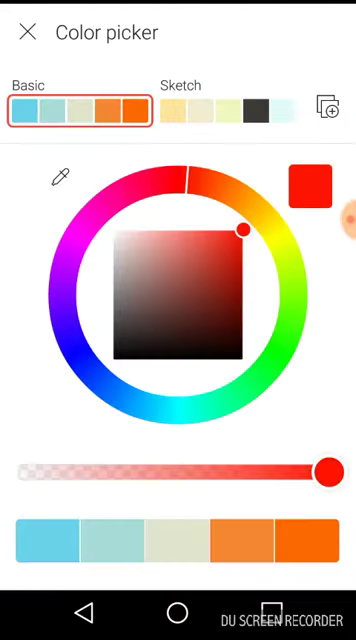
{"action": "left_click", "coordinate": [107, 110]}
{"action": "left_click", "coordinate": [27, 31]}
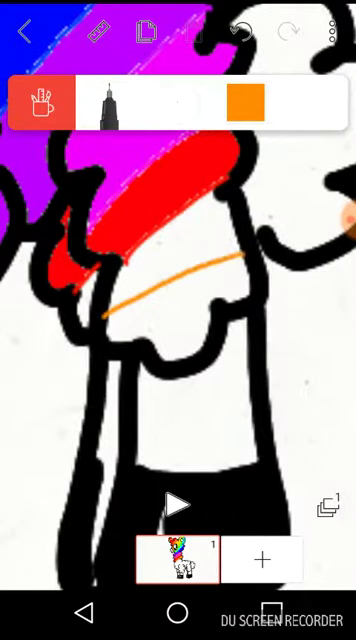
{"action": "scroll", "coordinate": [180, 300], "scroll_direction": "up", "scroll_amount": 3}
{"action": "left_click", "coordinate": [42, 102]}
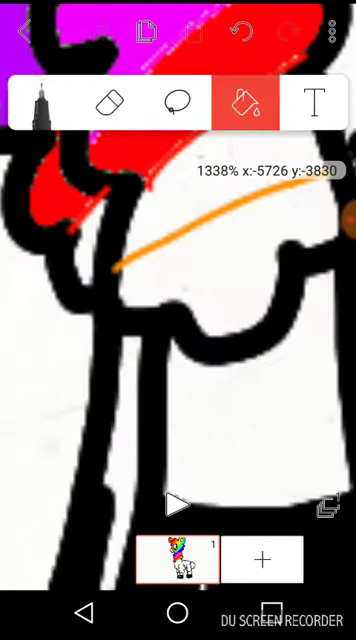
{"action": "left_click", "coordinate": [245, 102]}
{"action": "left_click", "coordinate": [108, 102]}
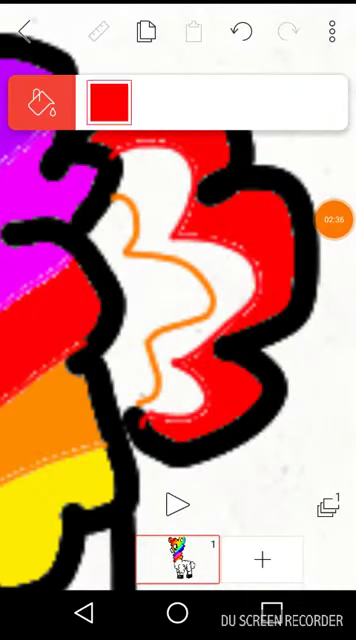
- Fill one tail band orange and the next band yellow
{"action": "left_click", "coordinate": [109, 103]}
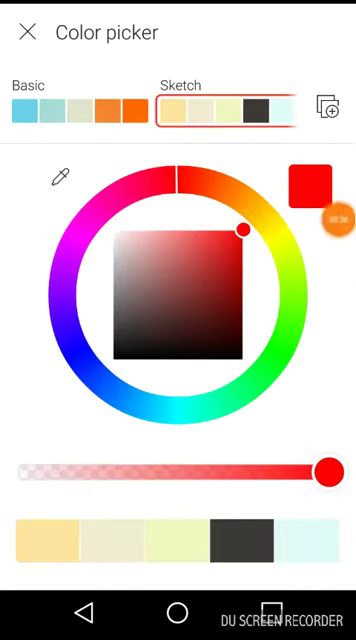
{"action": "left_click", "coordinate": [108, 110]}
{"action": "left_click", "coordinate": [178, 500]}
{"action": "left_click", "coordinate": [170, 280]}
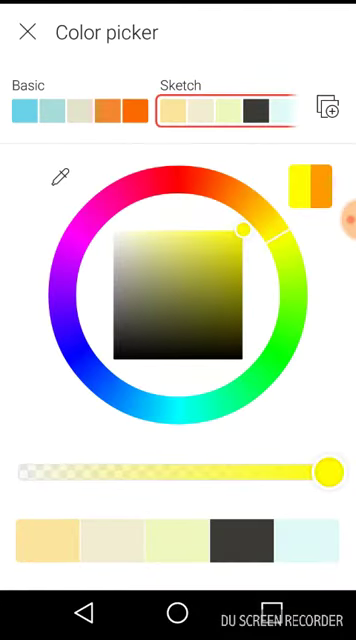
{"action": "left_click", "coordinate": [178, 500]}
{"action": "left_click", "coordinate": [140, 260]}
{"action": "scroll", "coordinate": [170, 300], "scroll_direction": "down", "scroll_amount": 5}
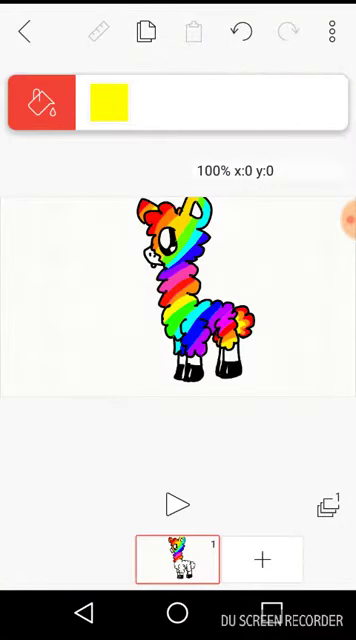
{"action": "scroll", "coordinate": [230, 330], "scroll_direction": "up", "scroll_amount": 2}
{"action": "scroll", "coordinate": [230, 330], "scroll_direction": "up", "scroll_amount": 2}
{"action": "scroll", "coordinate": [230, 330], "scroll_direction": "up", "scroll_amount": 2}
{"action": "scroll", "coordinate": [230, 330], "scroll_direction": "up", "scroll_amount": 2}
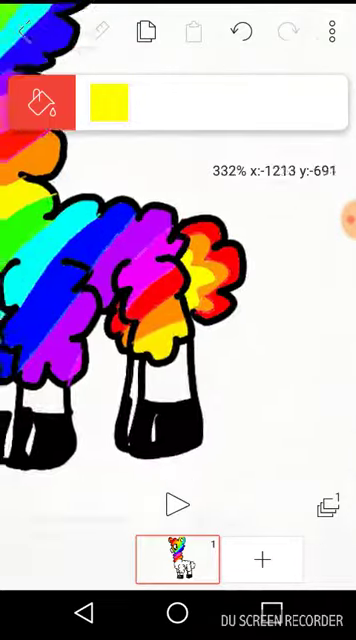
{"action": "scroll", "coordinate": [200, 280], "scroll_direction": "up", "scroll_amount": 3}
{"action": "scroll", "coordinate": [200, 280], "scroll_direction": "up", "scroll_amount": 3}
{"action": "scroll", "coordinate": [200, 280], "scroll_direction": "up", "scroll_amount": 2}
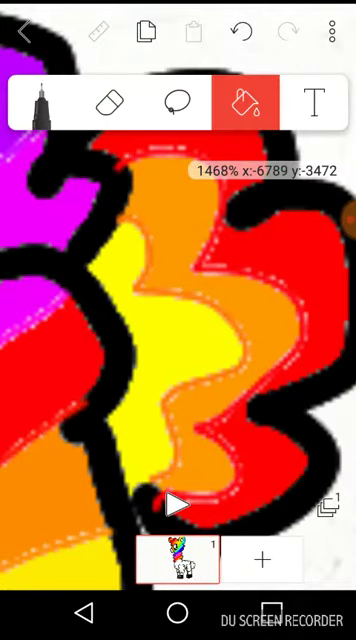
- Paint a green dab in the tail centre, then zoom out to the whole llama
{"action": "left_click", "coordinate": [40, 100]}
{"action": "left_click", "coordinate": [245, 100]}
{"action": "left_click", "coordinate": [243, 230]}
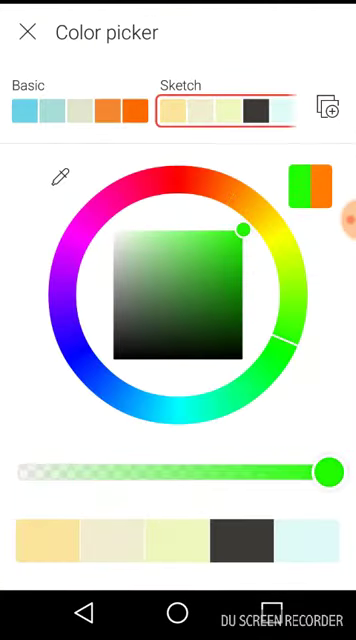
{"action": "left_click", "coordinate": [27, 32]}
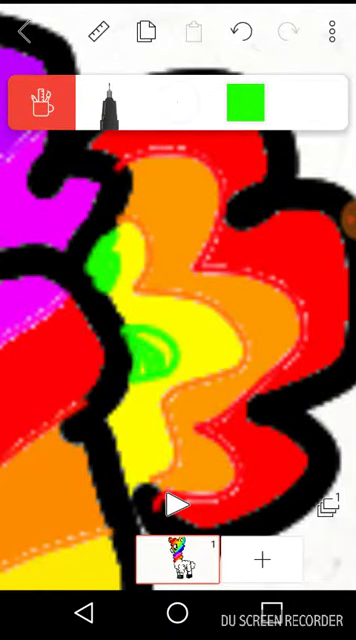
{"action": "left_click_drag", "start_coordinate": [150, 350], "coordinate": [150, 260]}
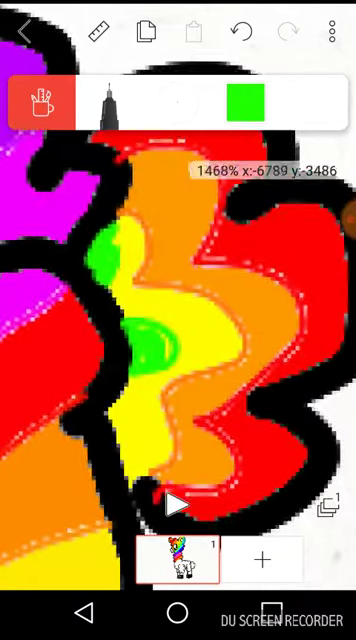
{"action": "left_click_drag", "start_coordinate": [165, 325], "coordinate": [180, 355]}
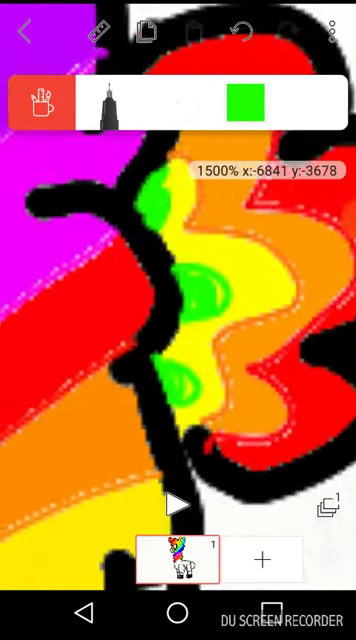
{"action": "mouse_move", "coordinate": [100, 200]}
{"action": "left_mouse_down"}
{"action": "mouse_move", "coordinate": [170, 300]}
{"action": "mouse_move", "coordinate": [178, 200]}
{"action": "left_mouse_up"}
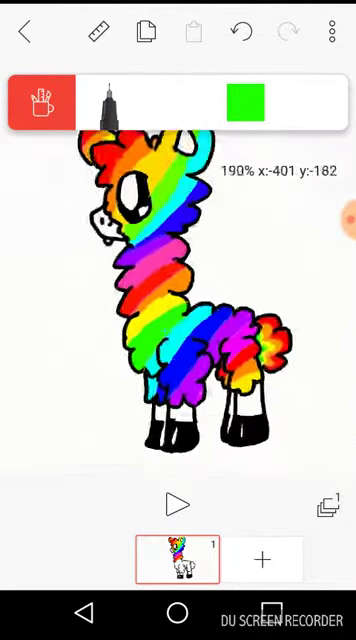
{"action": "left_click_drag", "start_coordinate": [178, 300], "coordinate": [178, 340]}
- Fill the llama's rear leg with a light peach tone
{"action": "left_click", "coordinate": [96, 32]}
{"action": "left_click", "coordinate": [244, 100]}
{"action": "left_click", "coordinate": [107, 100]}
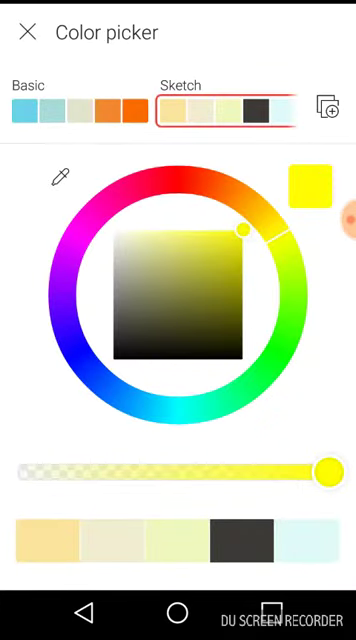
{"action": "left_click", "coordinate": [106, 110]}
{"action": "left_click", "coordinate": [172, 232]}
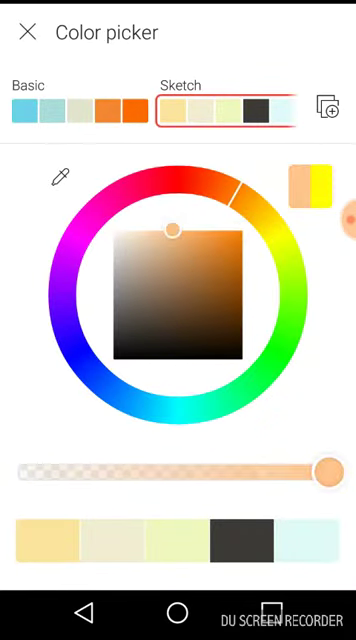
{"action": "left_click", "coordinate": [27, 32]}
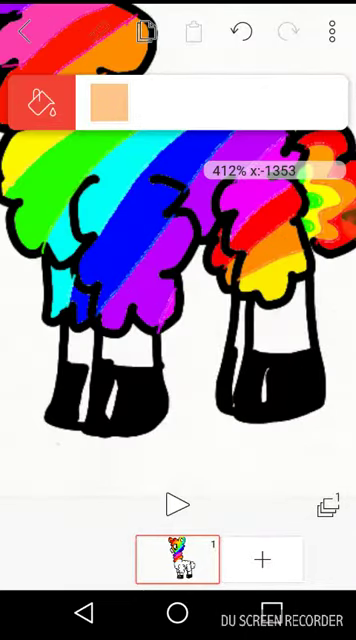
{"action": "left_click", "coordinate": [269, 321]}
- Switch back to the brush and set its colour to black
{"action": "left_click", "coordinate": [96, 32]}
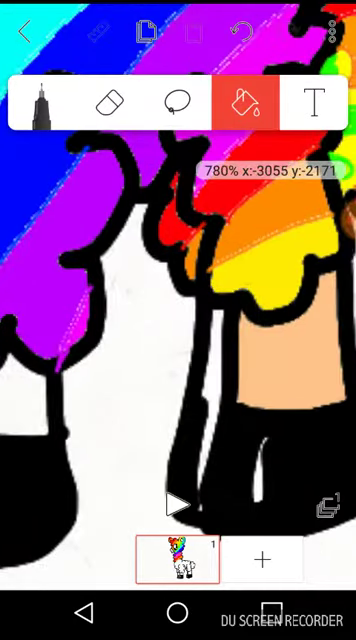
{"action": "left_click", "coordinate": [40, 100]}
{"action": "left_click", "coordinate": [40, 100]}
{"action": "left_click_drag", "start_coordinate": [200, 400], "coordinate": [230, 300]}
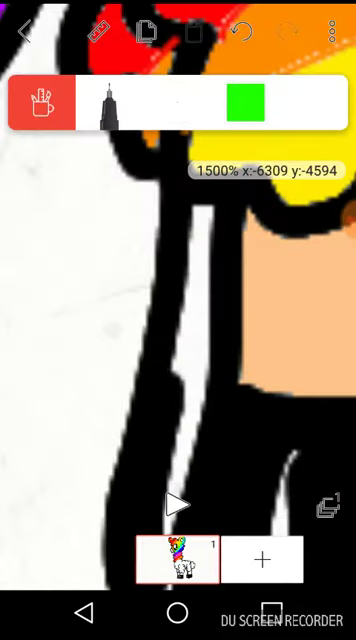
{"action": "left_click", "coordinate": [245, 100]}
{"action": "left_click", "coordinate": [27, 32]}
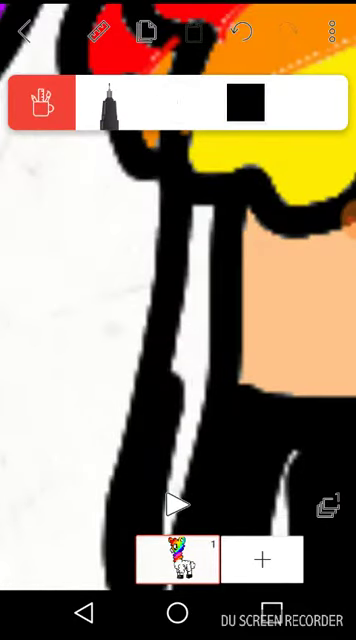
{"action": "scroll", "coordinate": [178, 300], "scroll_direction": "down", "scroll_amount": 3}
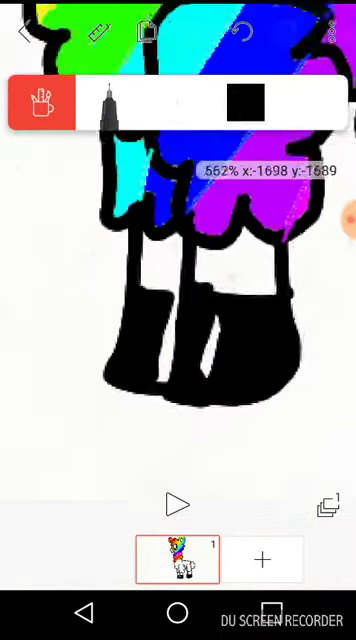
{"action": "scroll", "coordinate": [178, 300], "scroll_direction": "up", "scroll_amount": 3}
{"action": "scroll", "coordinate": [178, 300], "scroll_direction": "up", "scroll_amount": 3}
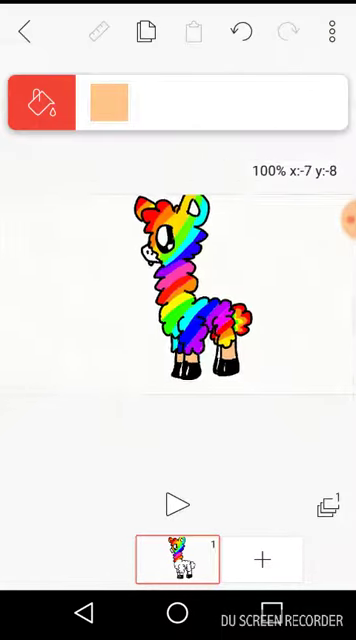
{"action": "scroll", "coordinate": [178, 300], "scroll_direction": "up", "scroll_amount": 2}
{"action": "scroll", "coordinate": [200, 300], "scroll_direction": "up", "scroll_amount": 3}
{"action": "scroll", "coordinate": [200, 300], "scroll_direction": "up", "scroll_amount": 3}
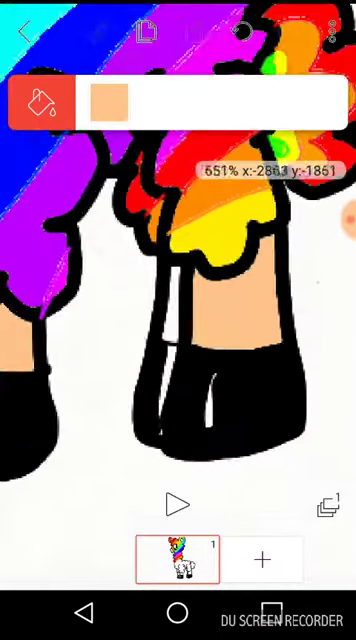
{"action": "scroll", "coordinate": [200, 300], "scroll_direction": "up", "scroll_amount": 2}
{"action": "scroll", "coordinate": [178, 300], "scroll_direction": "down", "scroll_amount": 2}
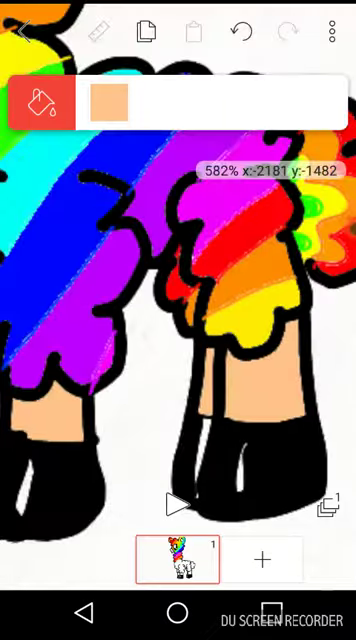
{"action": "scroll", "coordinate": [178, 300], "scroll_direction": "down", "scroll_amount": 4}
{"action": "scroll", "coordinate": [200, 320], "scroll_direction": "up", "scroll_amount": 3}
{"action": "scroll", "coordinate": [200, 320], "scroll_direction": "up", "scroll_amount": 3}
{"action": "scroll", "coordinate": [200, 320], "scroll_direction": "up", "scroll_amount": 2}
{"action": "scroll", "coordinate": [178, 320], "scroll_direction": "up", "scroll_amount": 1}
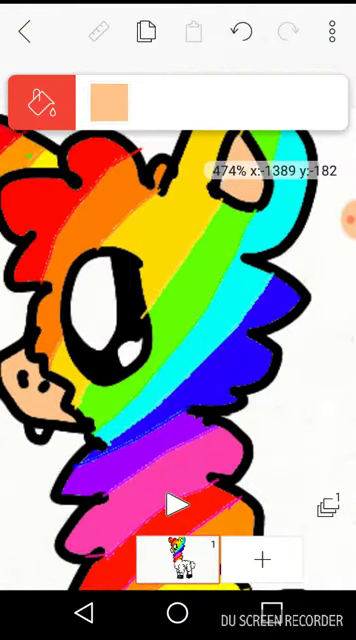
{"action": "scroll", "coordinate": [178, 320], "scroll_direction": "down", "scroll_amount": 1}
{"action": "scroll", "coordinate": [178, 320], "scroll_direction": "down", "scroll_amount": 4}
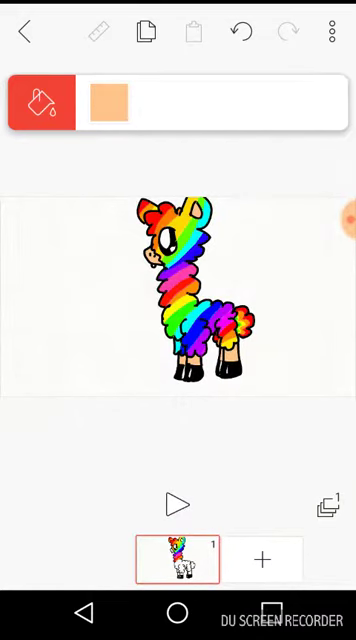
{"action": "scroll", "coordinate": [178, 290], "scroll_direction": "up", "scroll_amount": 1}
{"action": "scroll", "coordinate": [178, 290], "scroll_direction": "down", "scroll_amount": 3}
{"action": "scroll", "coordinate": [178, 290], "scroll_direction": "down", "scroll_amount": 1}
{"action": "scroll", "coordinate": [178, 290], "scroll_direction": "up", "scroll_amount": 2}
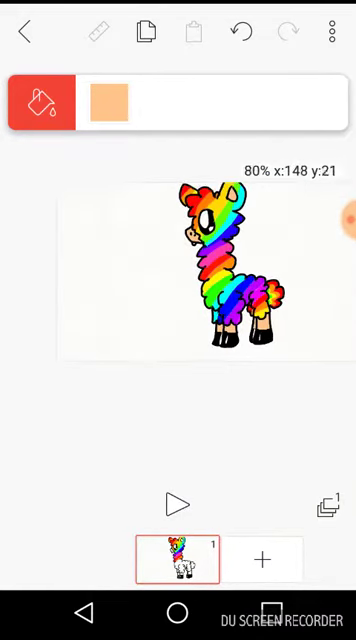